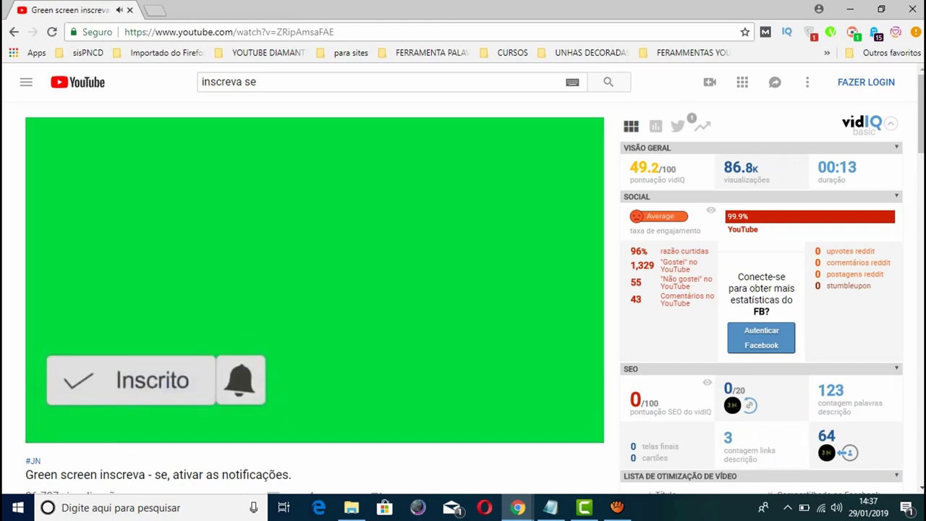
# - Pause the green screen video and load its Yout page by changing youtube to yout in the video's web address
pyautogui.click(49, 431)
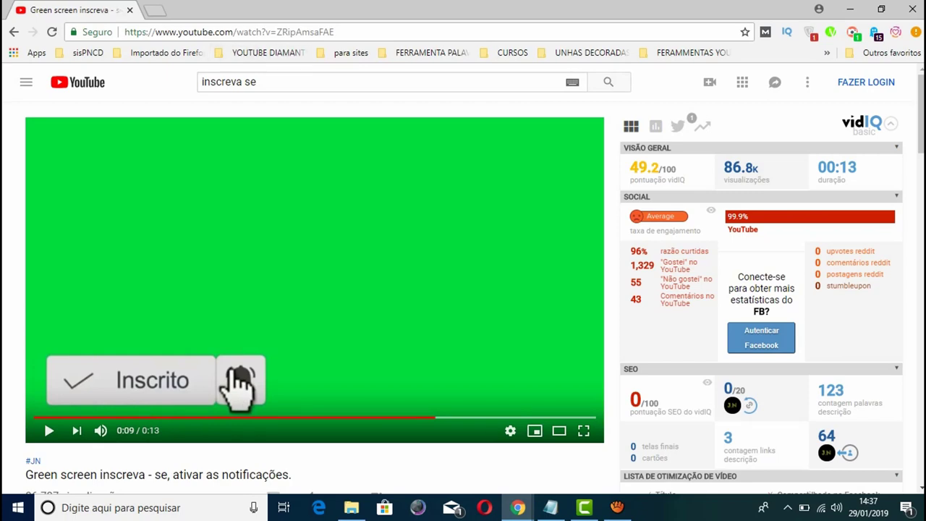
pyautogui.click(212, 32)
pyautogui.click(213, 31)
pyautogui.press('BackSpace')
pyautogui.press('BackSpace')
pyautogui.press('BackSpace')
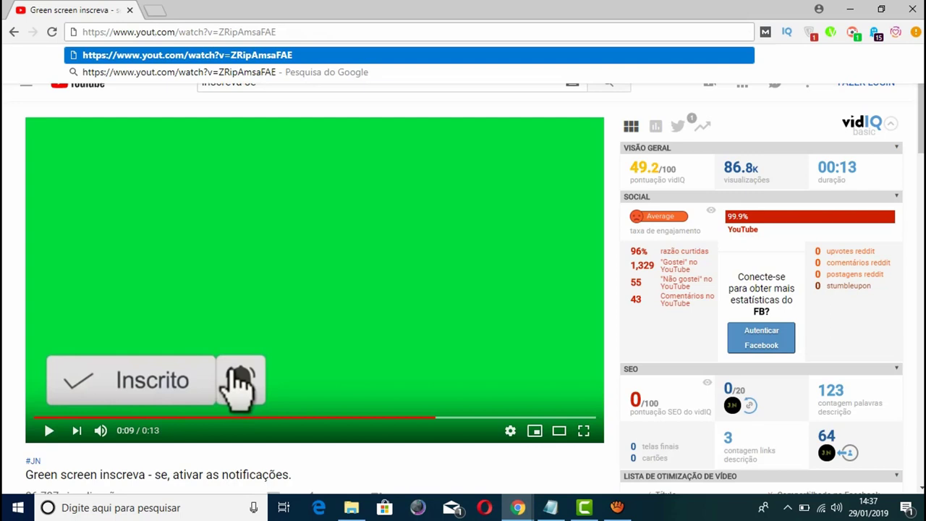
pyautogui.press('Return')
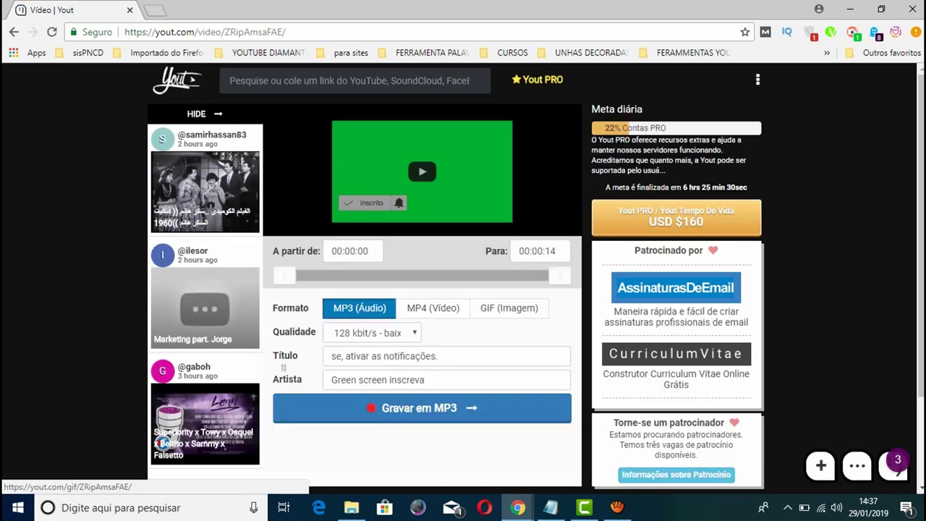
# - Start recording the green screen video in MP4 format at 360p and cancel saving the file
pyautogui.click(432, 308)
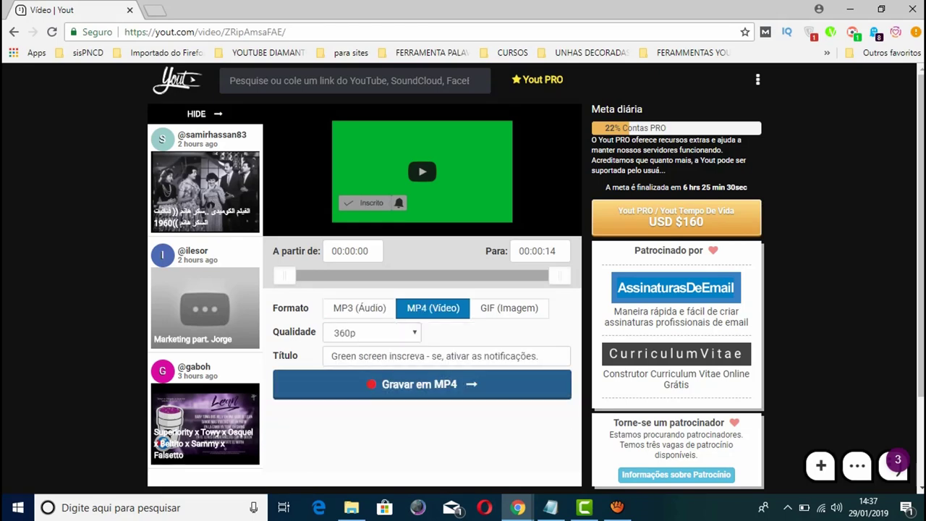
pyautogui.press('Return')
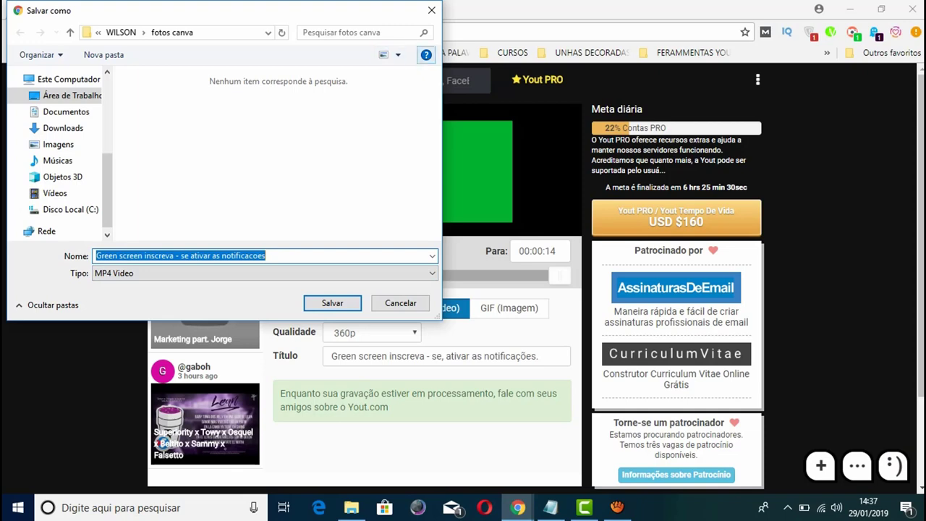
pyautogui.click(431, 10)
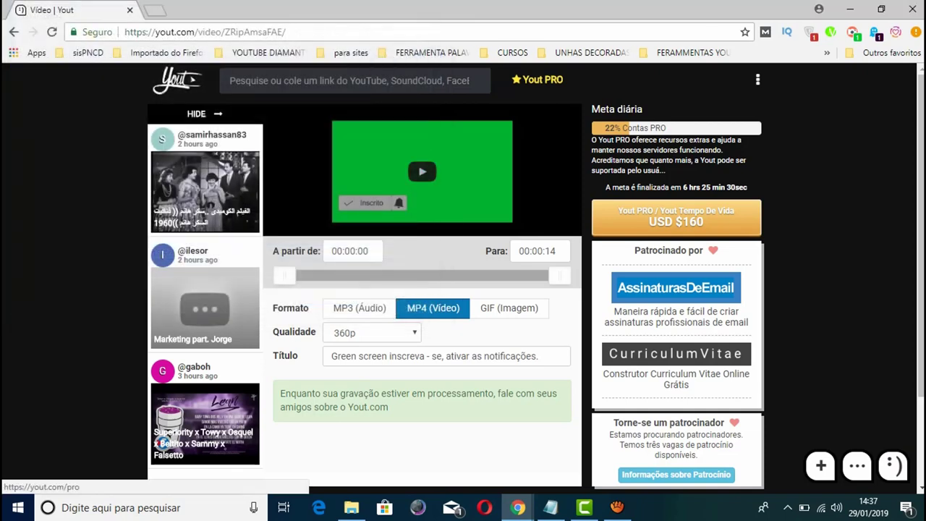
# - Switch to Camtasia and place the VID_20190122 video on Track 1 and the green screen clip above it on Track 2
pyautogui.click(584, 506)
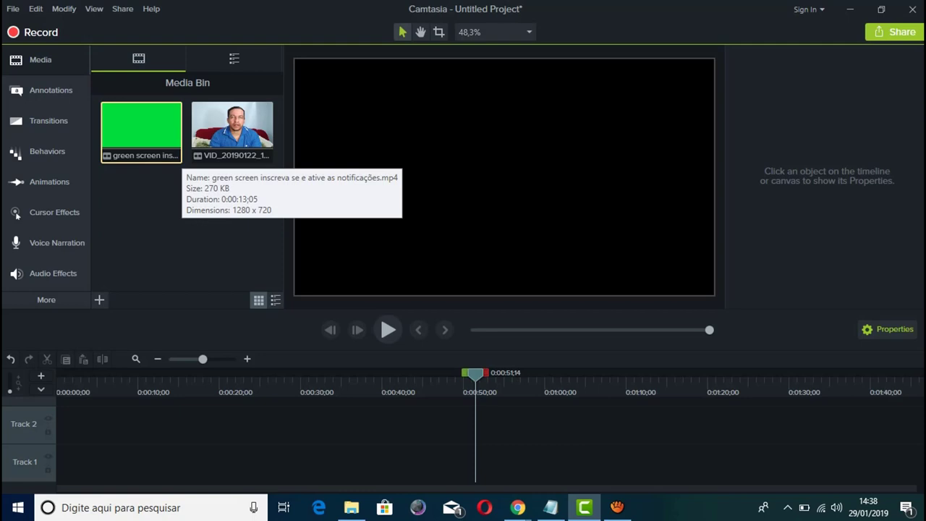
pyautogui.moveTo(232, 126); pyautogui.dragTo(506, 463)
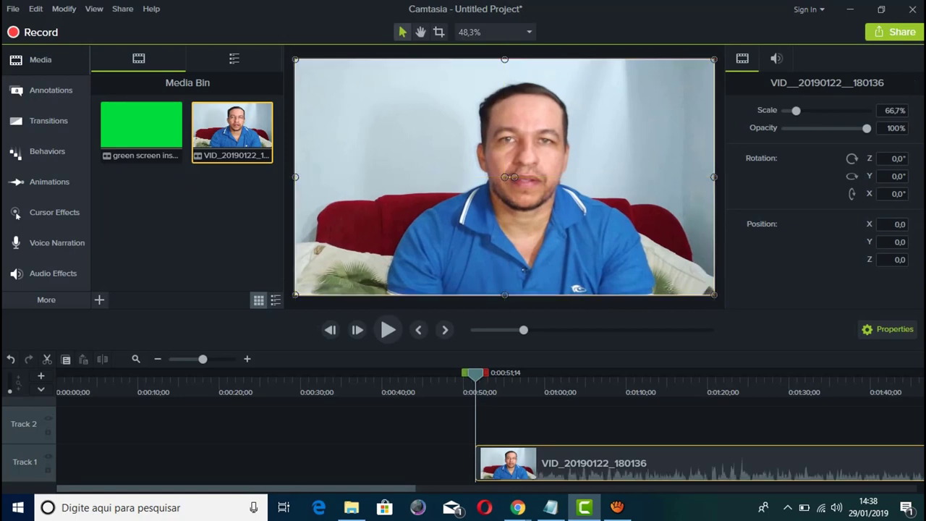
pyautogui.press('Escape')
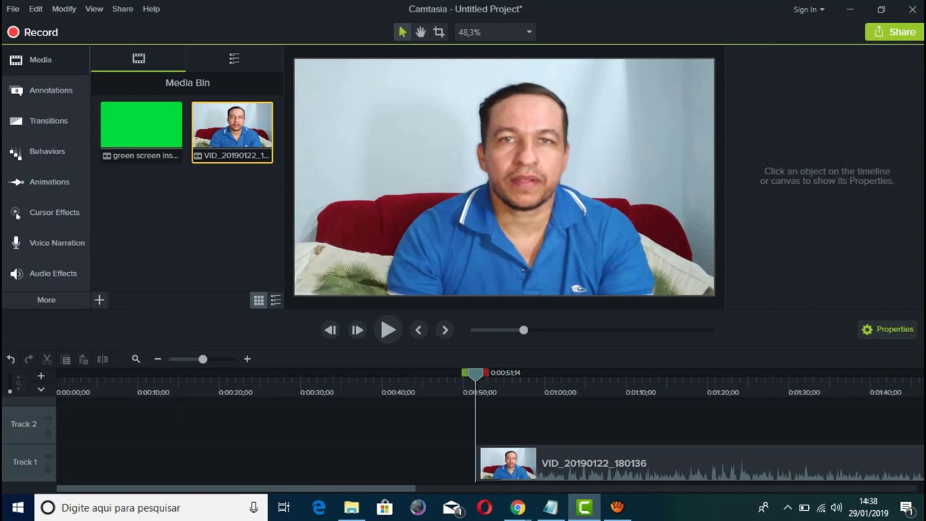
pyautogui.moveTo(141, 131); pyautogui.dragTo(506, 425)
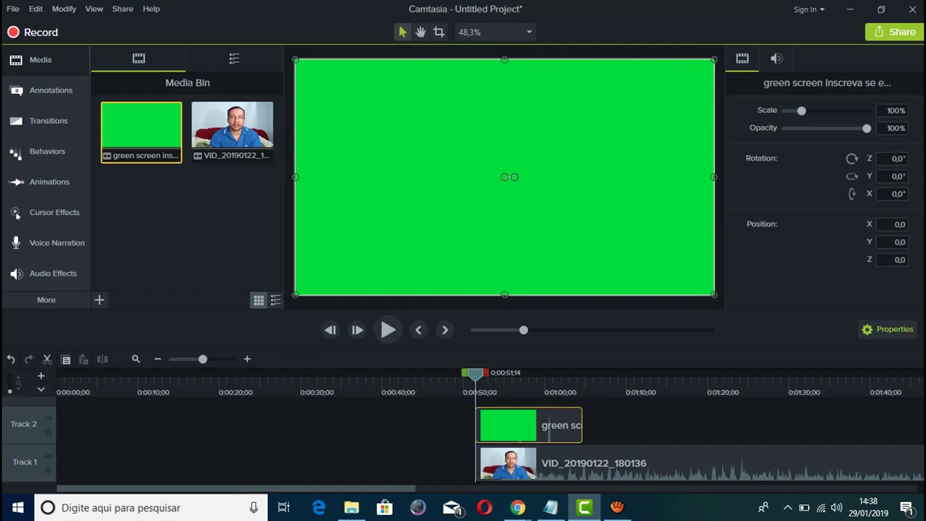
# - Move both clips to the beginning of the timeline and return the playhead to 0:00:00;00
pyautogui.moveTo(550, 463); pyautogui.dragTo(134, 463)
pyautogui.click(535, 427)
pyautogui.moveTo(536, 427); pyautogui.dragTo(118, 427)
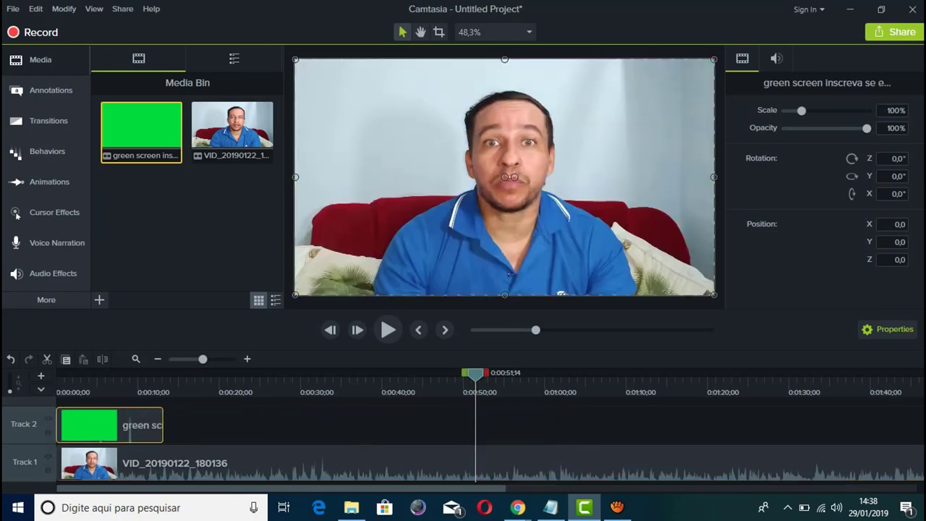
pyautogui.hotkey('ctrl', 'Home')
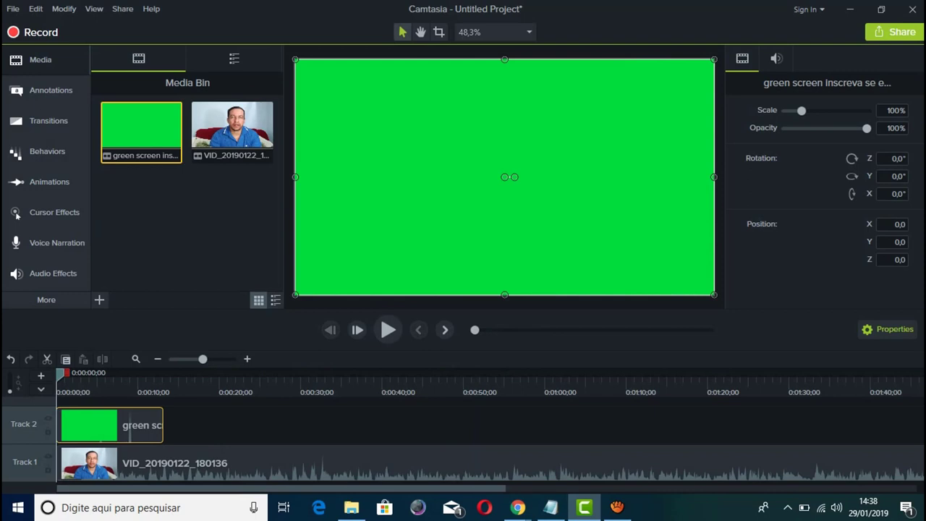
# - Add the Remove a Color visual effect to the green screen clip
pyautogui.rightClick(424, 199)
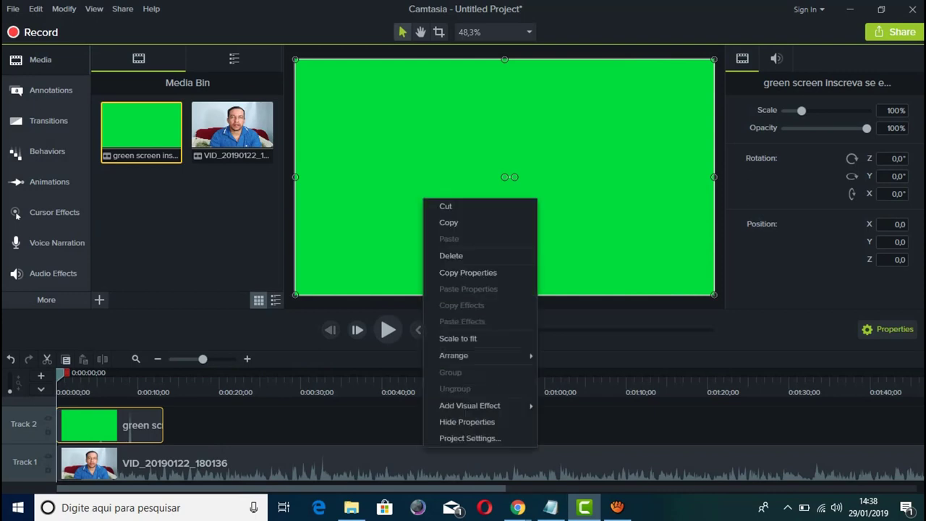
pyautogui.moveTo(469, 405)
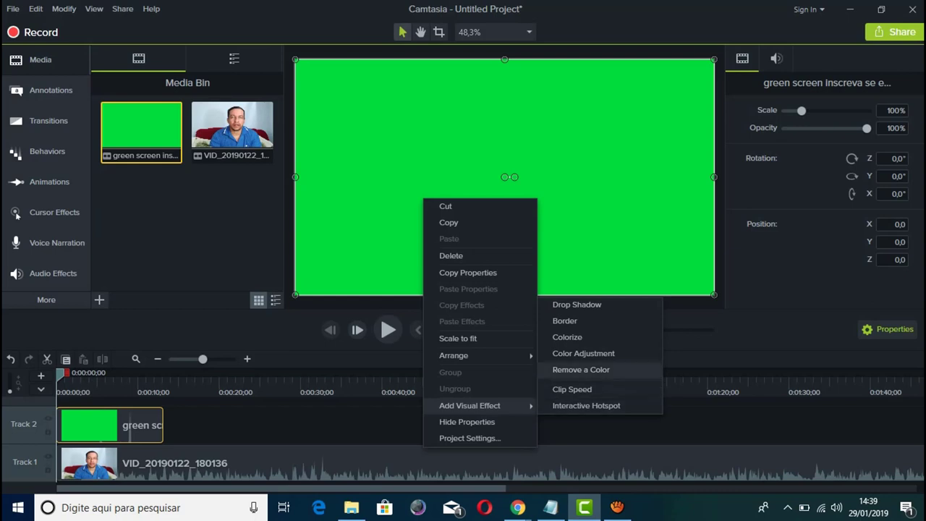
pyautogui.click(581, 370)
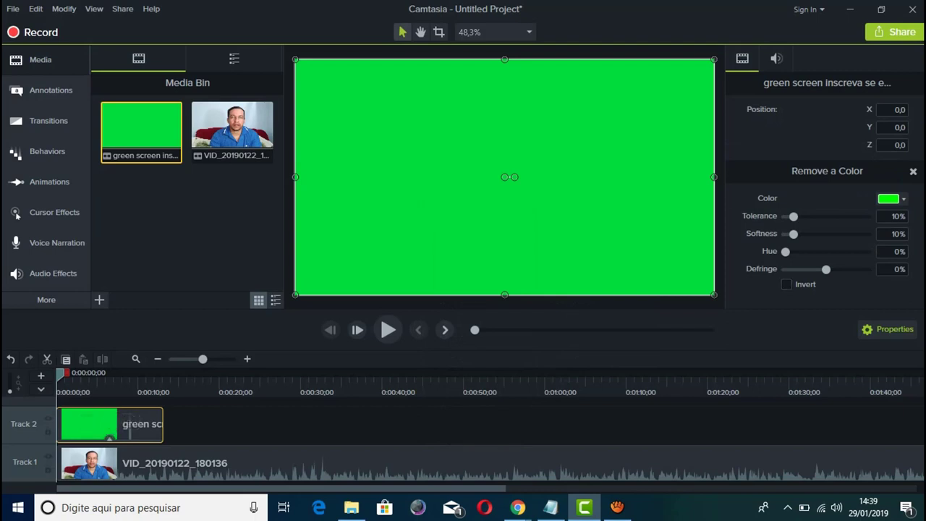
# - Set the effect's removed color to green #0FFF0F and its tolerance to 25%
pyautogui.click(891, 198)
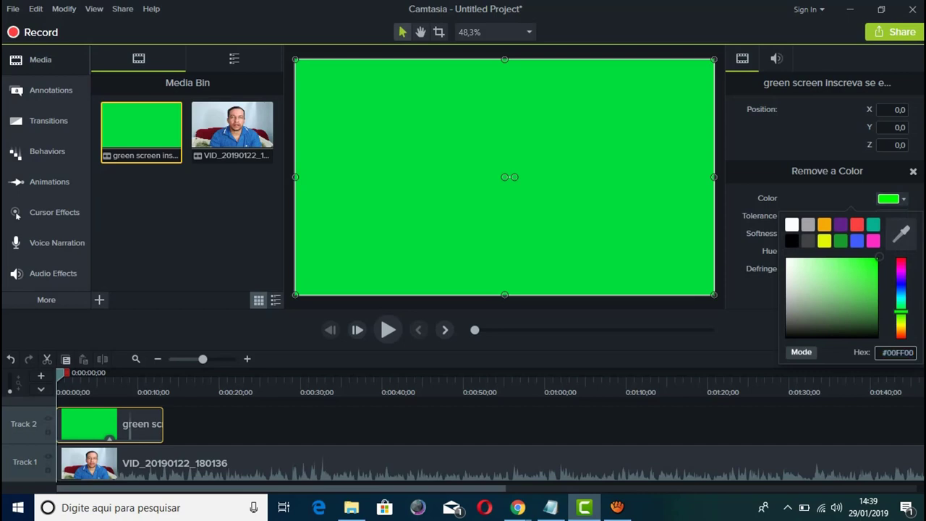
pyautogui.click(859, 269)
pyautogui.moveTo(859, 269); pyautogui.dragTo(874, 258)
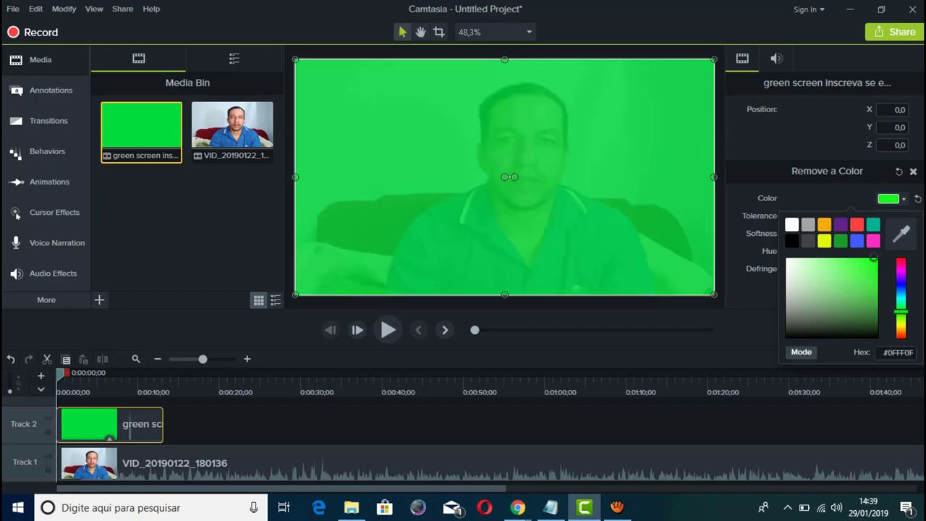
pyautogui.press('Escape')
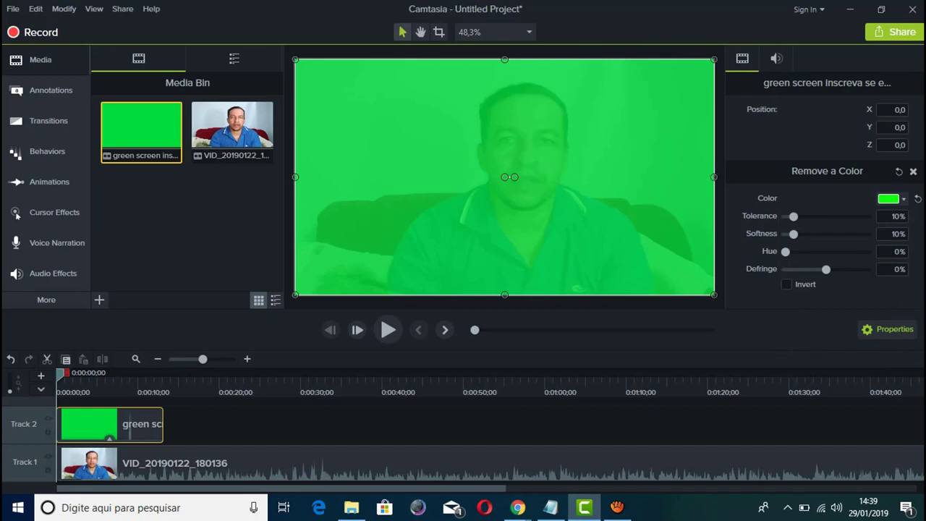
pyautogui.moveTo(794, 215); pyautogui.dragTo(806, 215)
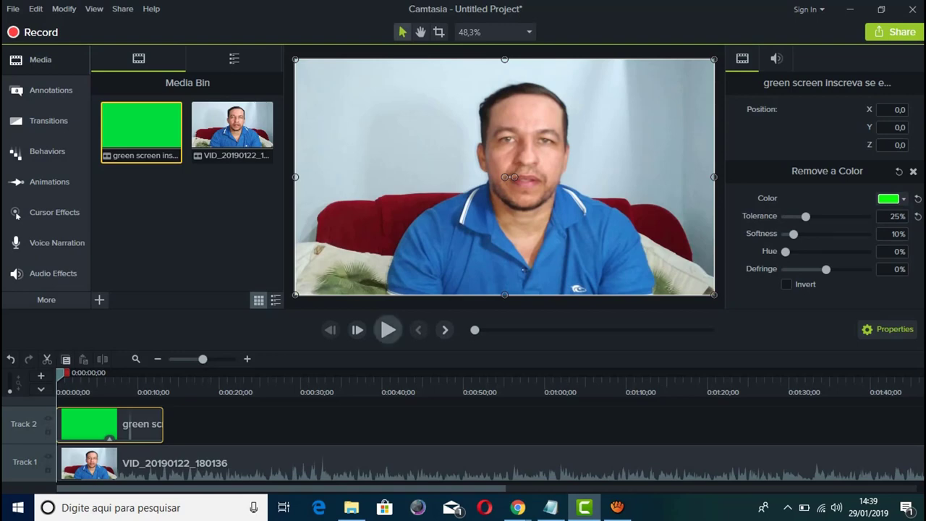
# - Play the start of the timeline twice to check how the subscribe button overlay looks on the video
pyautogui.click(388, 330)
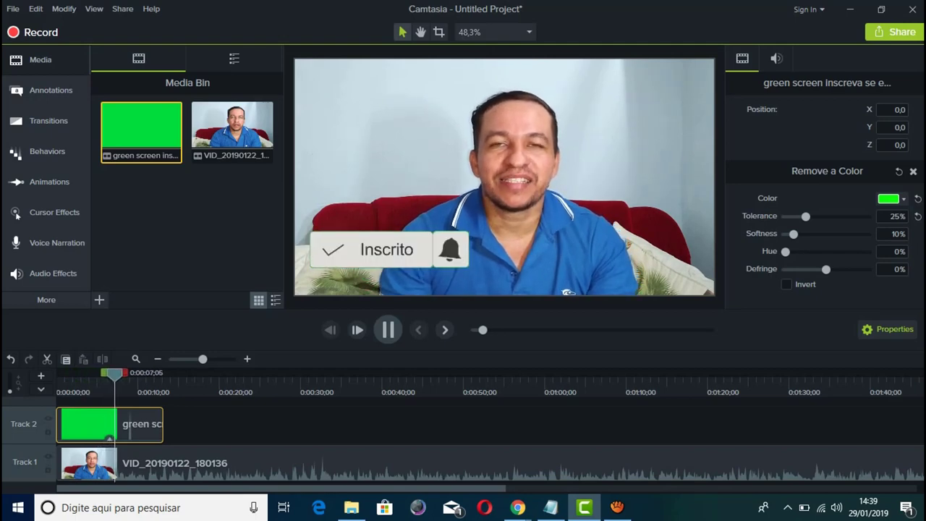
pyautogui.press('space')
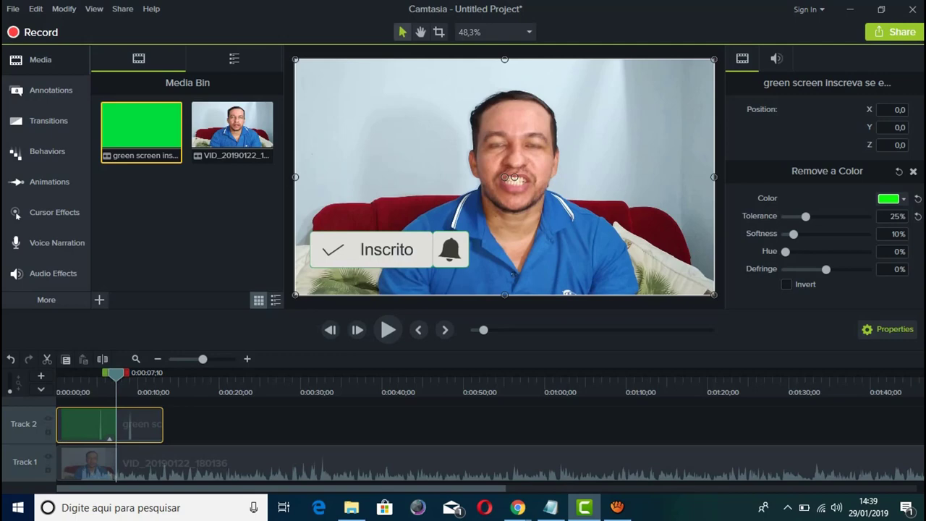
pyautogui.moveTo(115, 372); pyautogui.dragTo(66, 373)
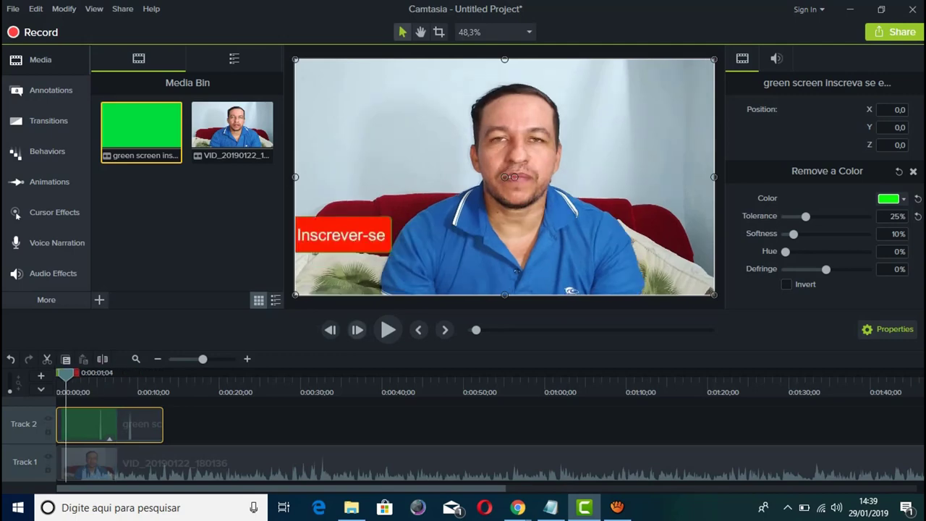
pyautogui.click(388, 329)
pyautogui.click(387, 330)
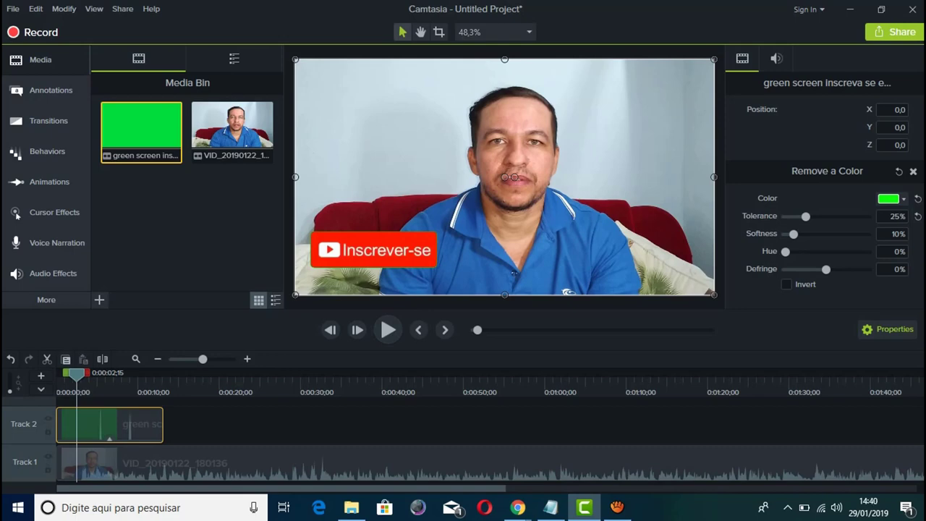
# - Set the Remove a Color softness to 33%, hue to 45% and defringe to 3%
pyautogui.moveTo(794, 234)
pyautogui.mouseDown()
pyautogui.moveTo(858, 234)
pyautogui.moveTo(785, 233)
pyautogui.moveTo(860, 234)
pyautogui.moveTo(812, 233)
pyautogui.mouseUp()
pyautogui.moveTo(784, 251); pyautogui.dragTo(864, 251)
pyautogui.moveTo(807, 251); pyautogui.dragTo(828, 268)
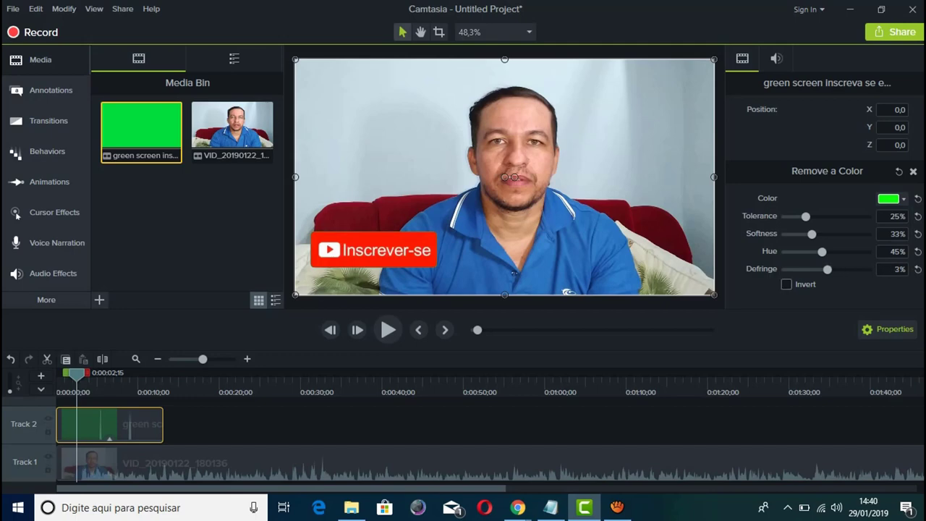
# - Try the Invert option, turn it back off, and set the color removal tolerance to 48%
pyautogui.click(786, 284)
pyautogui.click(786, 284)
pyautogui.moveTo(805, 216)
pyautogui.mouseDown()
pyautogui.moveTo(838, 217)
pyautogui.moveTo(820, 216)
pyautogui.mouseUp()
pyautogui.moveTo(820, 216)
pyautogui.mouseDown()
pyautogui.moveTo(847, 216)
pyautogui.moveTo(785, 216)
pyautogui.moveTo(823, 217)
pyautogui.mouseUp()
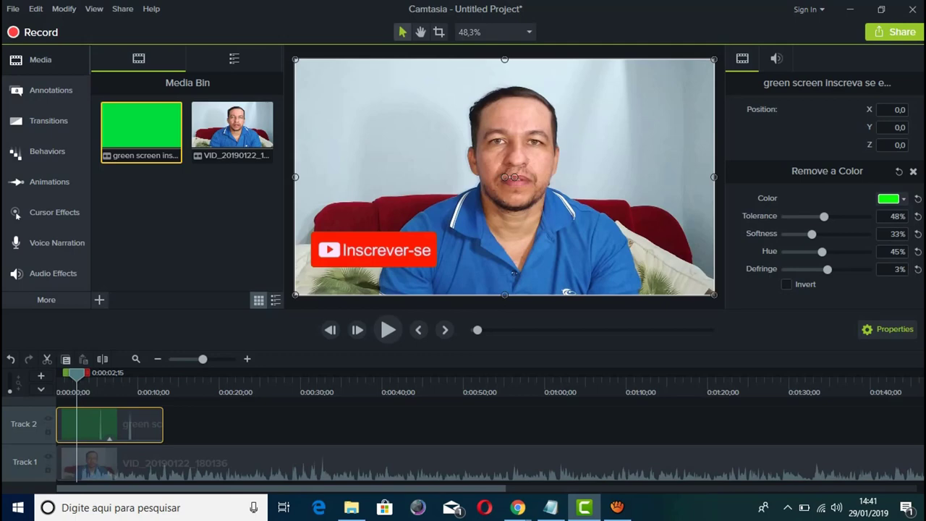
# - Play the overlay through to the end of the green screen clip and move the playhead back near its start
pyautogui.click(388, 329)
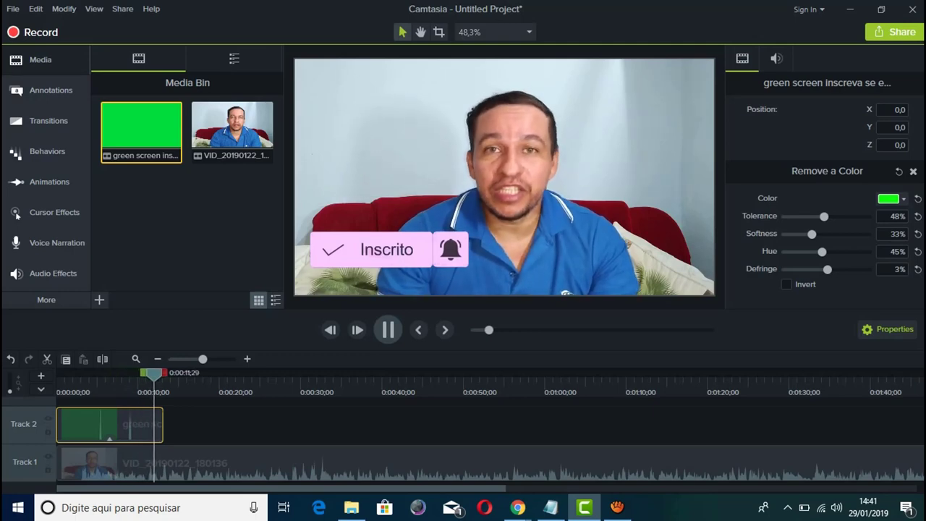
pyautogui.press('space')
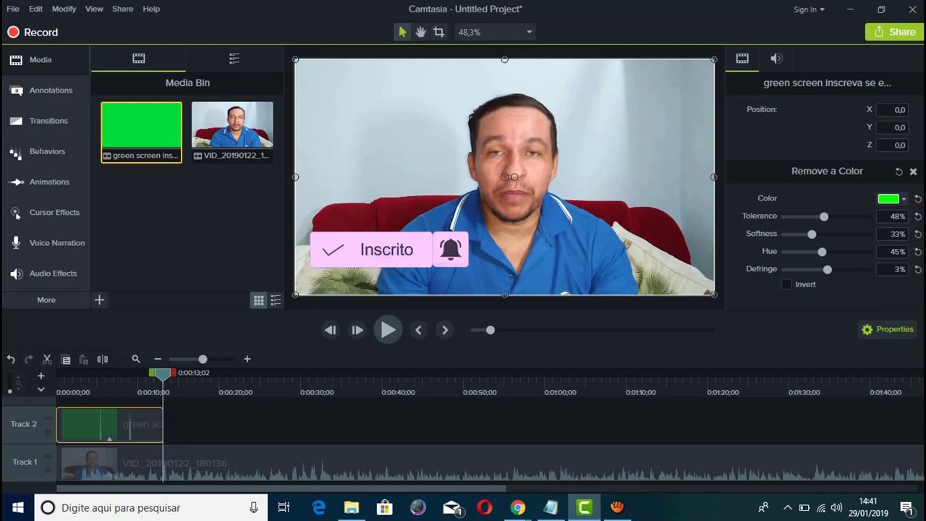
pyautogui.press('space')
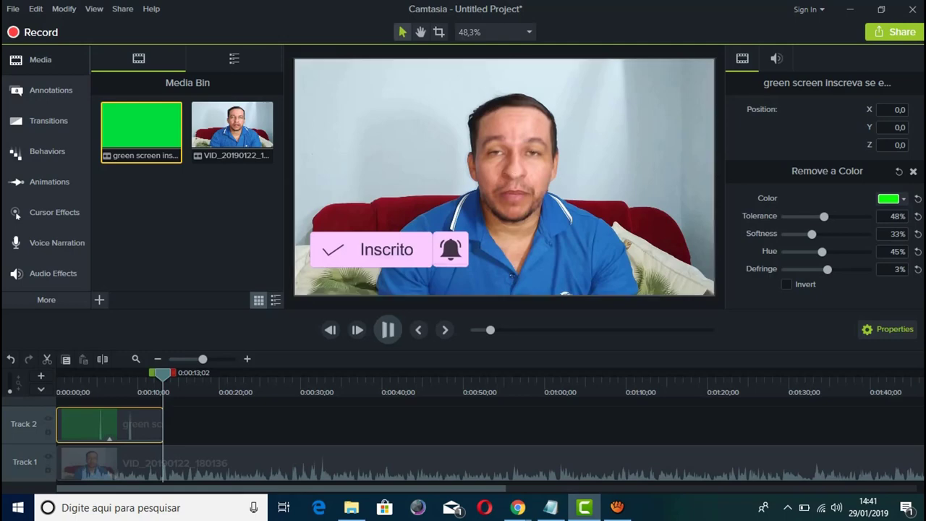
pyautogui.press('space')
pyautogui.moveTo(166, 373); pyautogui.dragTo(85, 374)
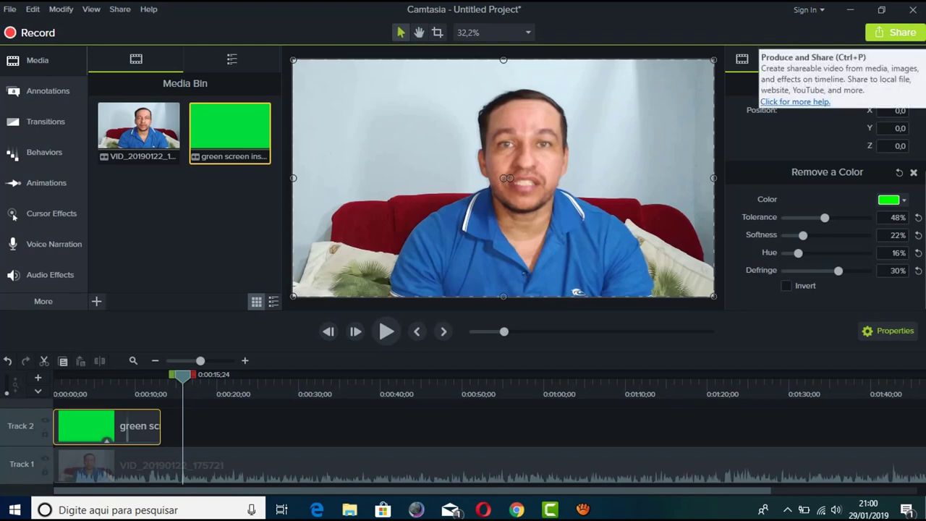
# - Start a local file production with the MP4 only (up to 1080p) preset and continue to the save options
pyautogui.click(896, 33)
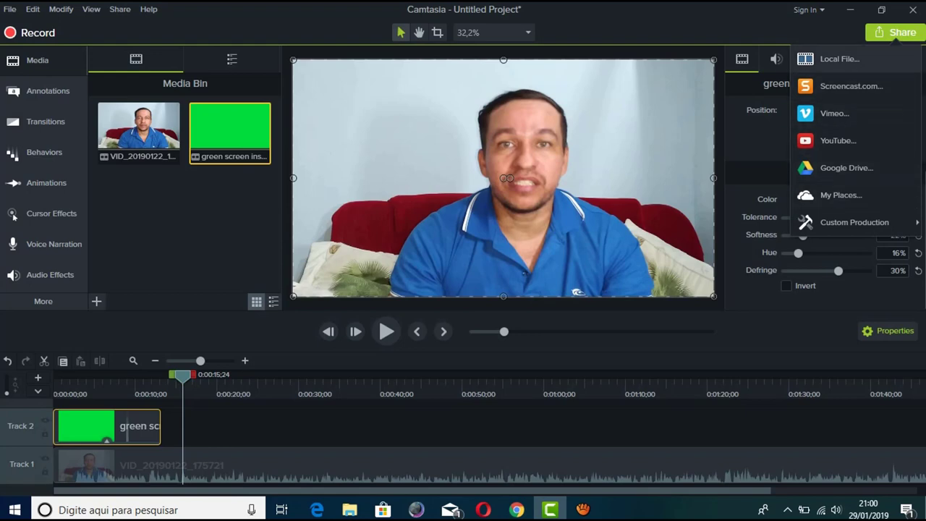
pyautogui.press('Return')
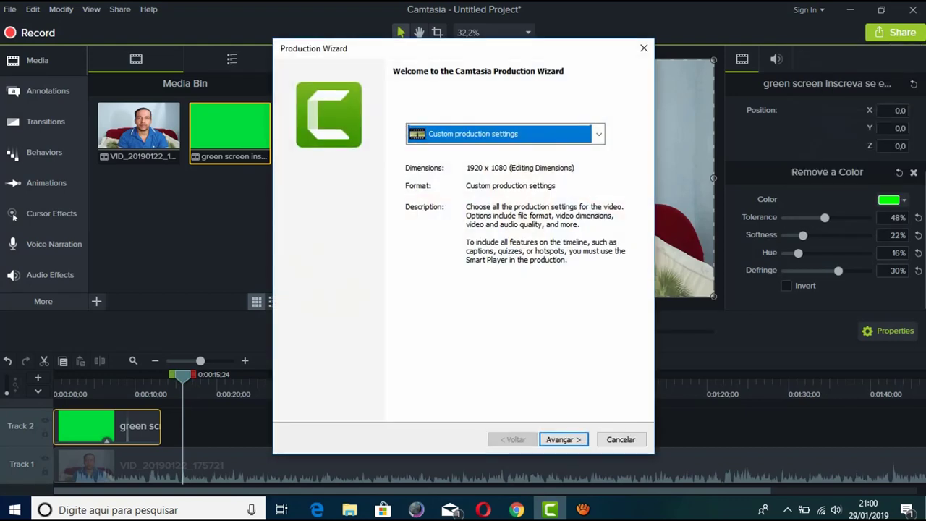
pyautogui.hotkey('alt', 'Down')
pyautogui.press('Up')
pyautogui.press('Up')
pyautogui.press('Up')
pyautogui.press('Up')
pyautogui.press('Up')
pyautogui.press('Up')
pyautogui.press('Up')
pyautogui.press('Up')
pyautogui.press('Up')
pyautogui.press('Up')
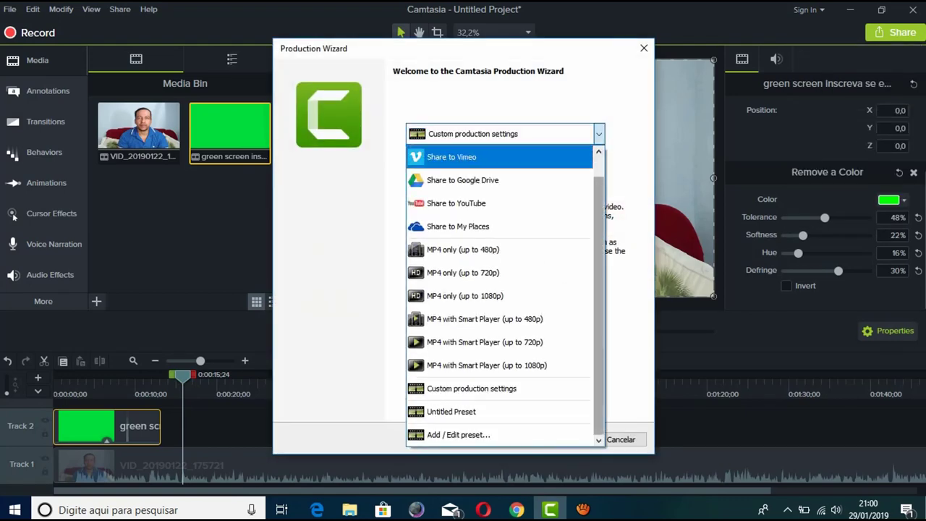
pyautogui.press('Down')
pyautogui.press('Down')
pyautogui.press('Down')
pyautogui.press('Down')
pyautogui.press('Down')
pyautogui.press('Down')
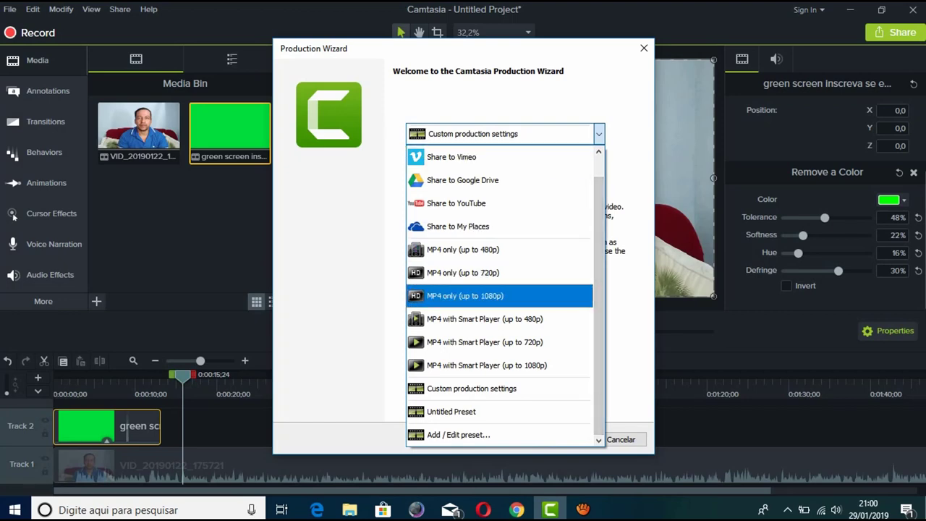
pyautogui.press('Return')
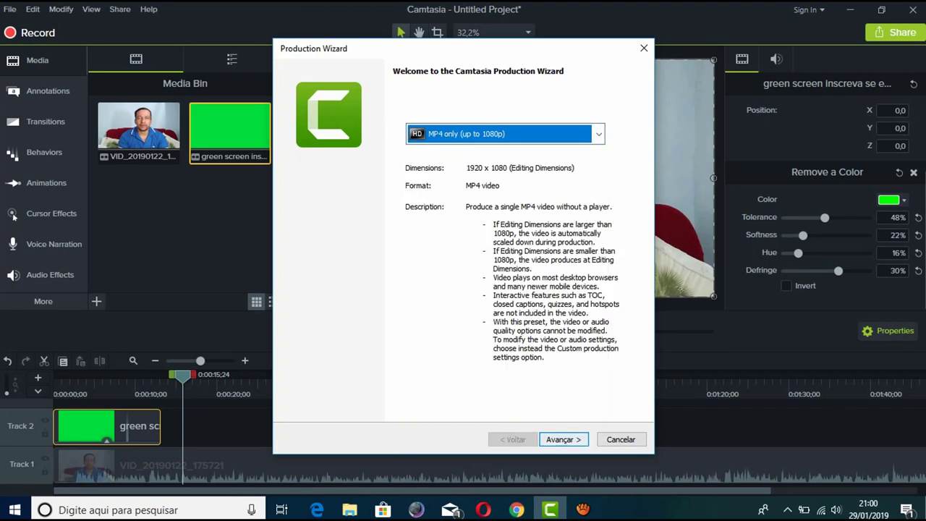
pyautogui.press('Return')
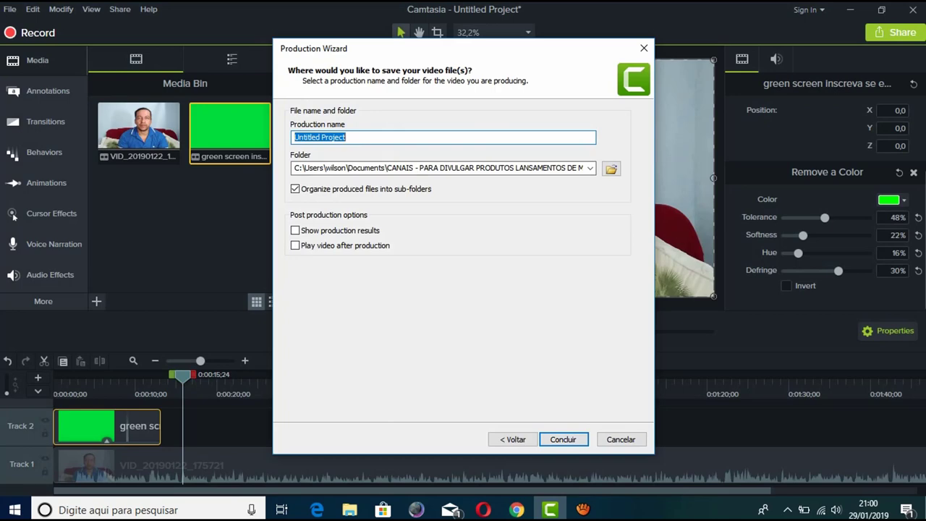
# - Turn off organizing produced files into sub-folders, browse the save location, and exit the wizard without producing the video
pyautogui.click(295, 189)
pyautogui.click(611, 169)
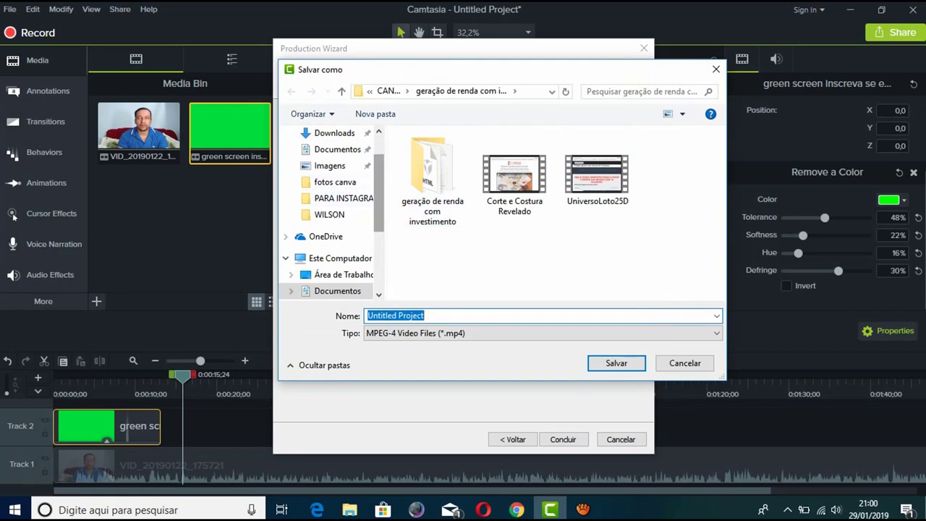
pyautogui.scroll(1, 329, 213)
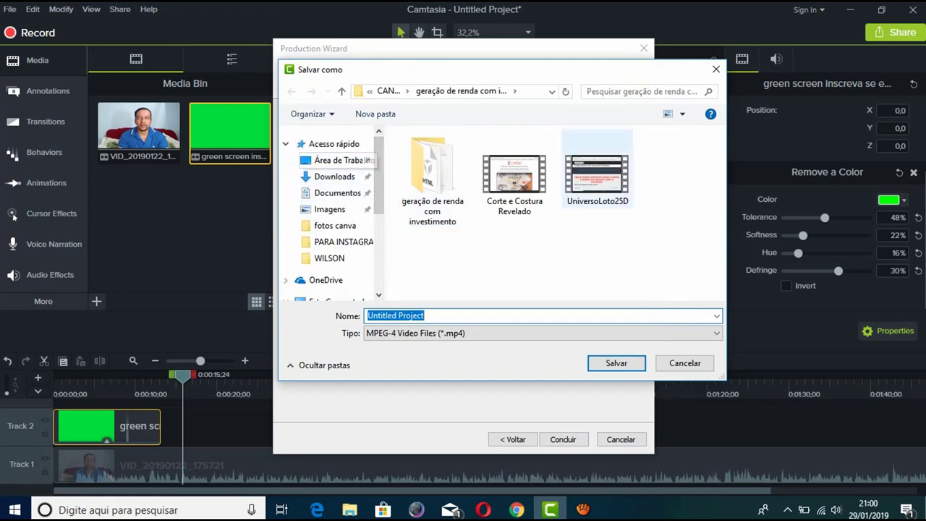
pyautogui.press('Return')
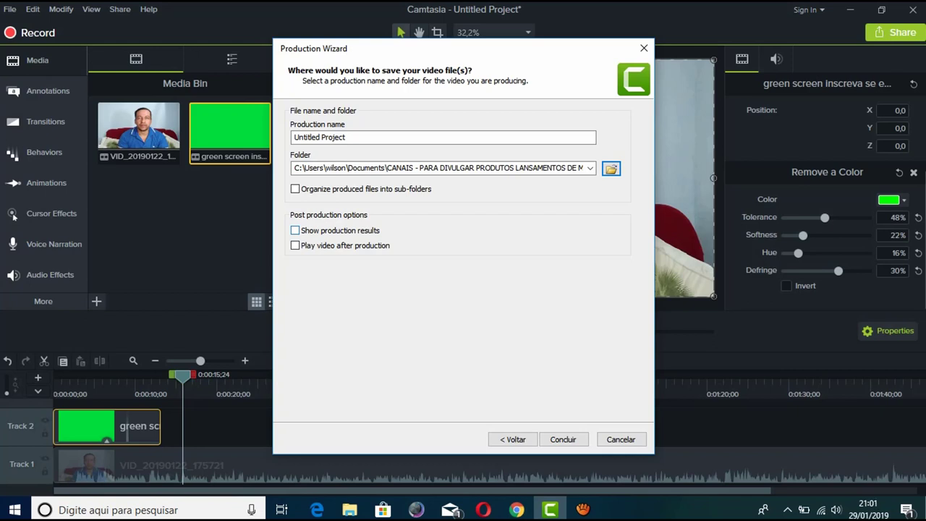
pyautogui.click(644, 47)
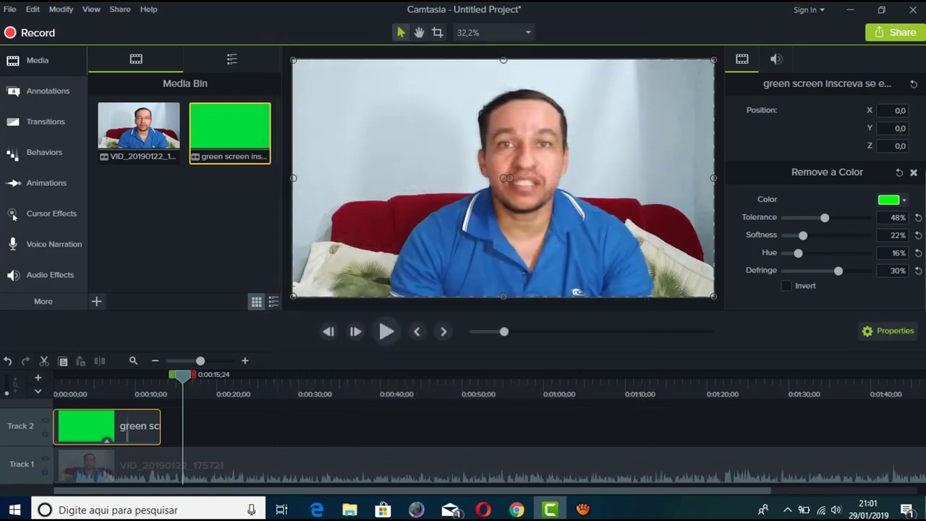